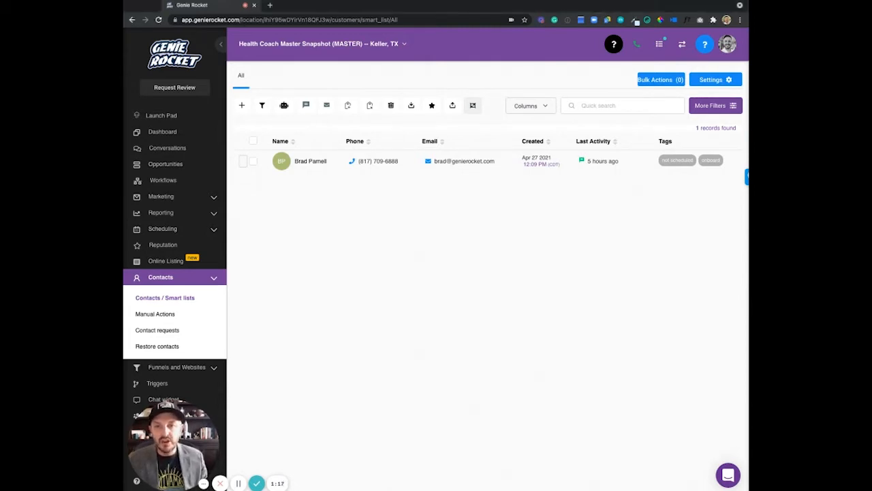
Start a contact import from test-contacts.csv and review how its columns are matched to Genie Rocket fields
left_click(452, 107)
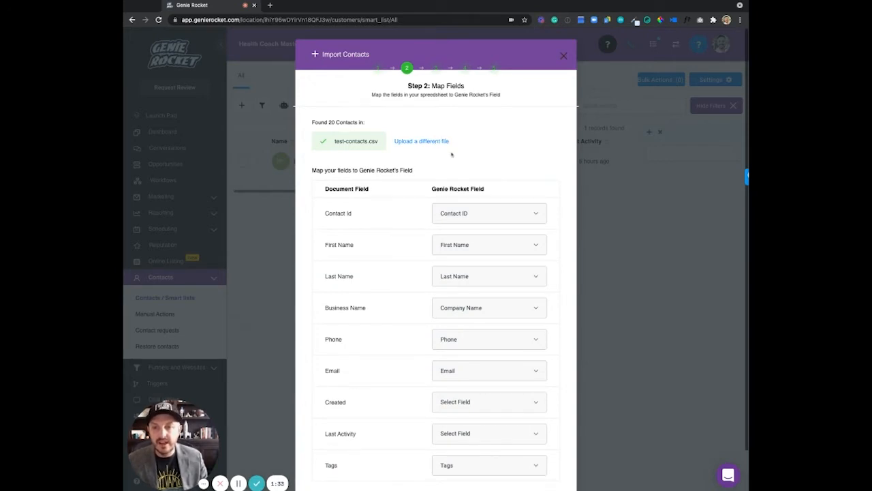
scroll(432, 173, "down", 2)
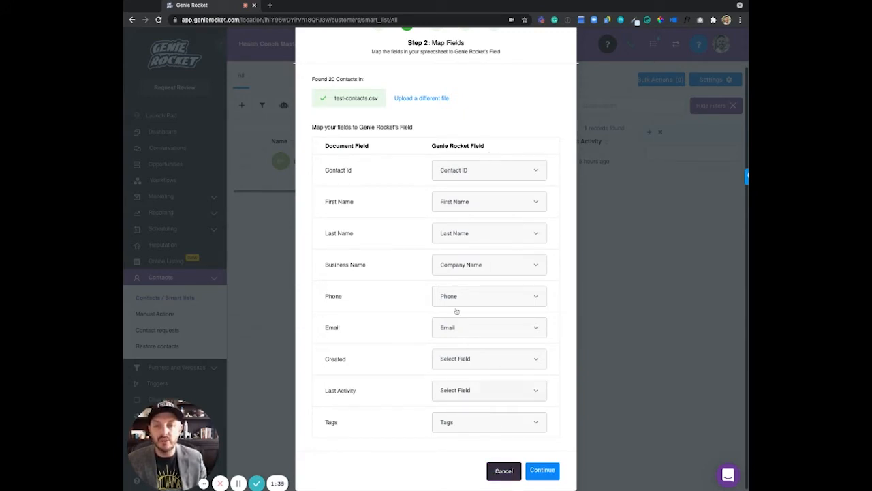
left_click(514, 165)
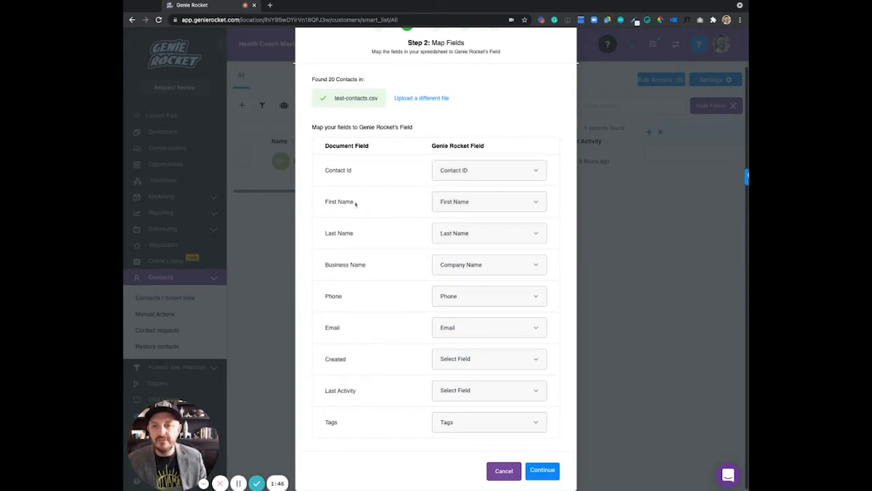
left_click_drag(325, 202, 379, 203)
left_click(399, 206)
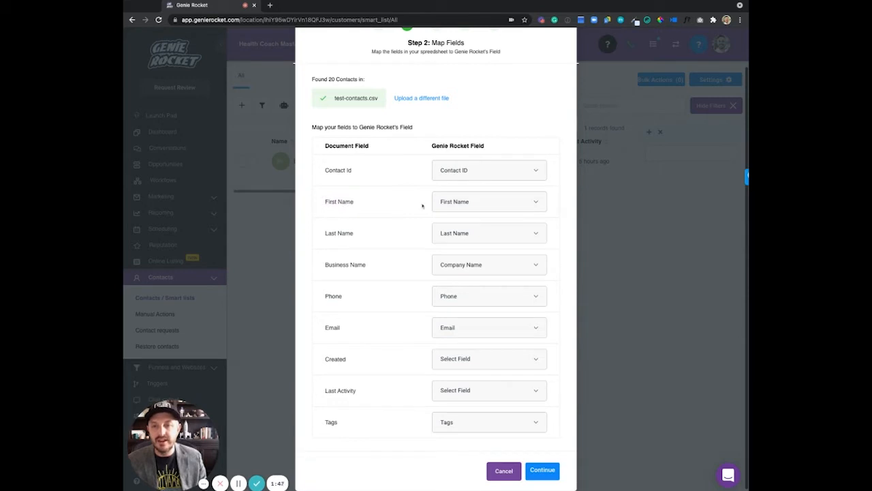
Check the target field choices for First Name, Business Name and Phone, keeping Phone matched to Phone
left_click(459, 204)
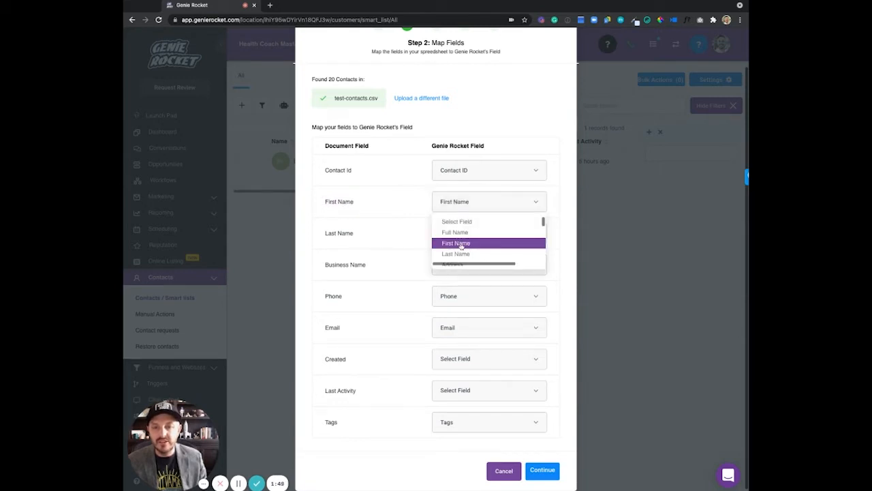
left_click(459, 204)
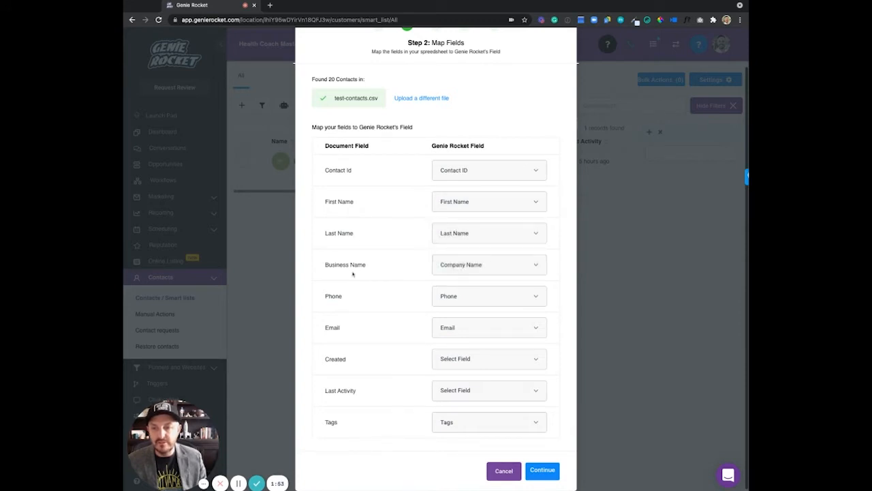
left_click(467, 267)
left_click(475, 312)
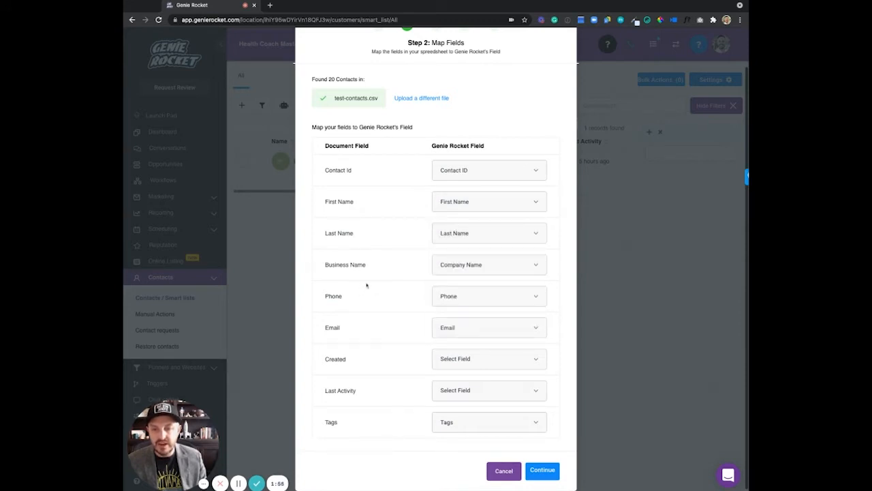
left_click(458, 302)
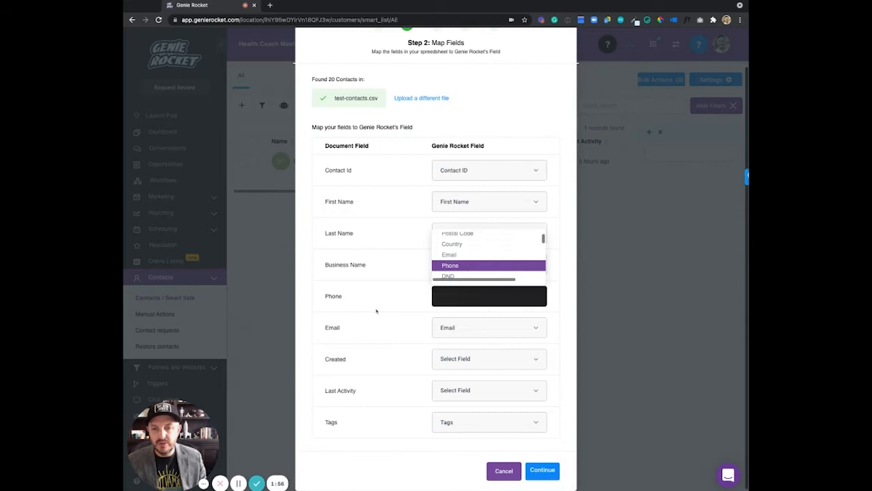
left_click(448, 266)
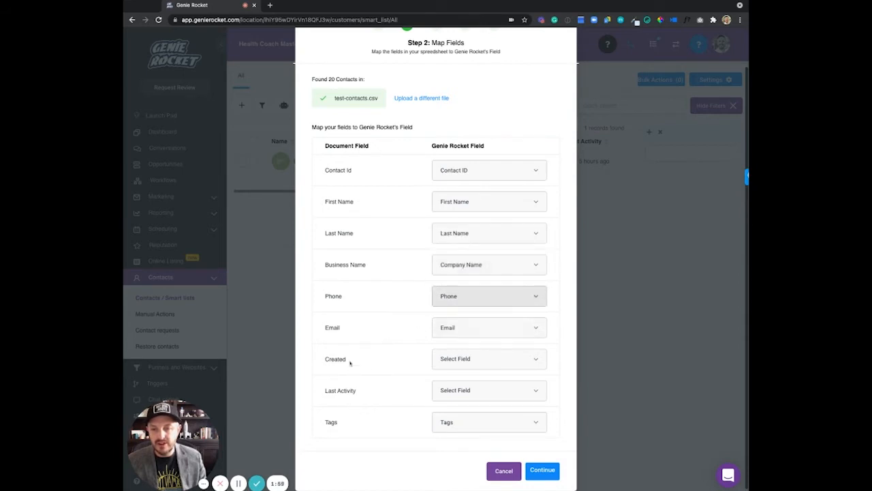
Keep the Tags column mapped to the Tags field and proceed to confirming the mappings
left_click(460, 420)
scroll(469, 380, "down", 2)
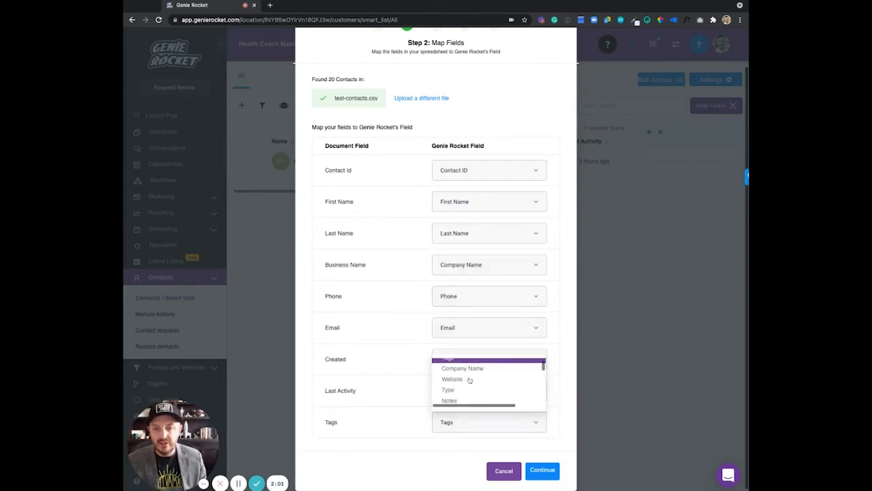
scroll(470, 382, "up", 2)
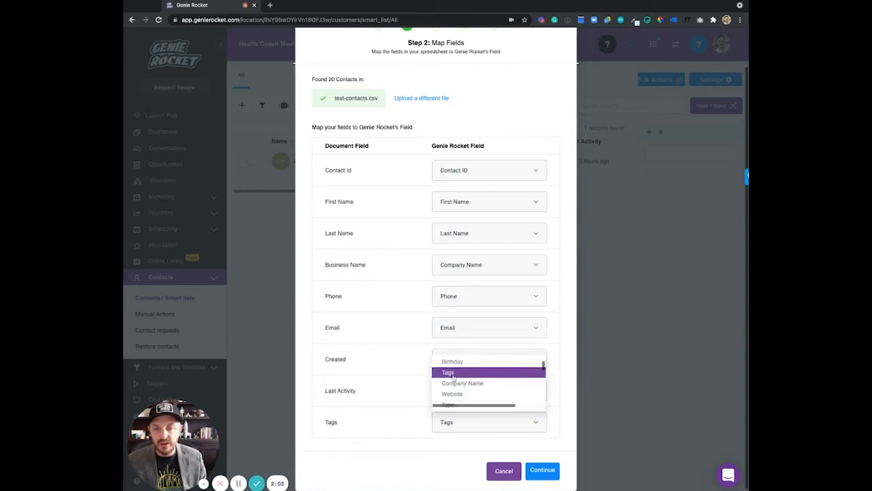
left_click(453, 374)
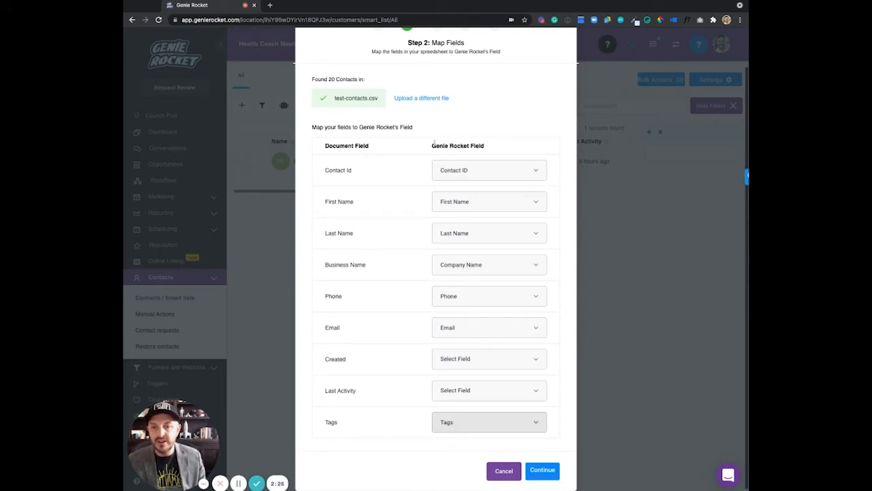
left_click(543, 470)
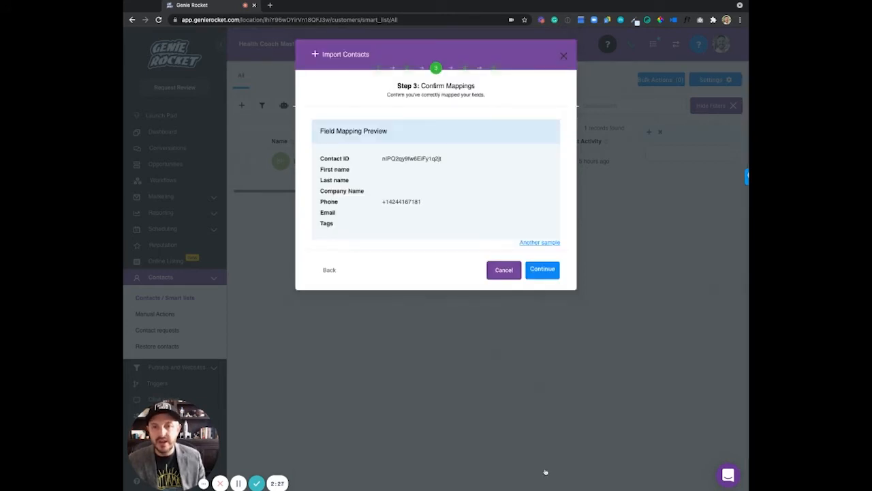
Go through several sample contacts in the field mapping preview to check their names, phones, emails and tags
left_click(544, 245)
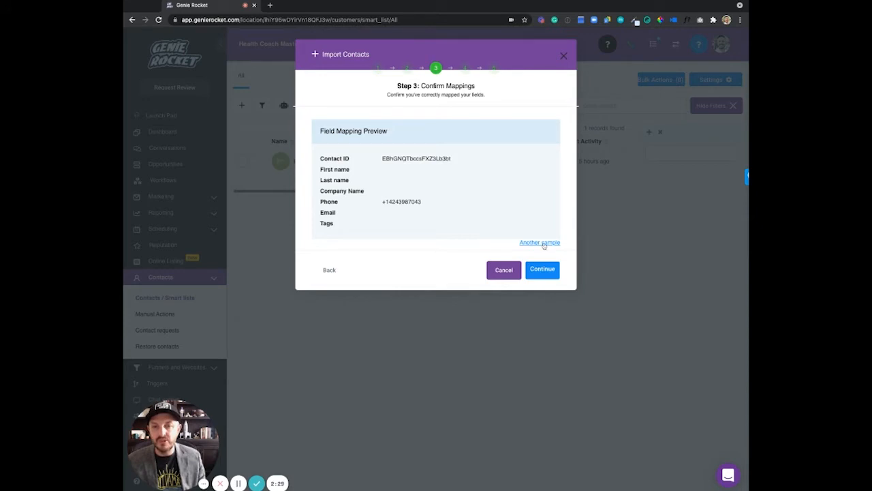
left_click(544, 245)
left_click(544, 245)
left_click(544, 245)
left_click(544, 244)
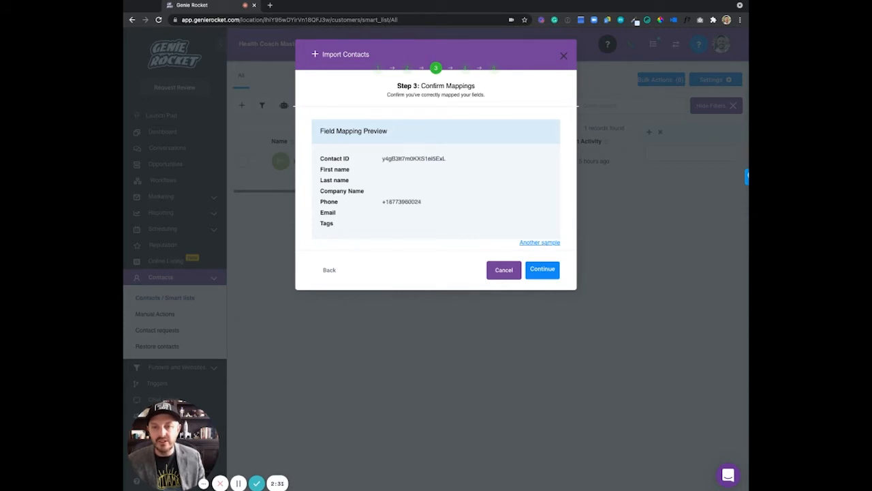
left_click(542, 243)
left_click(543, 242)
left_click(543, 243)
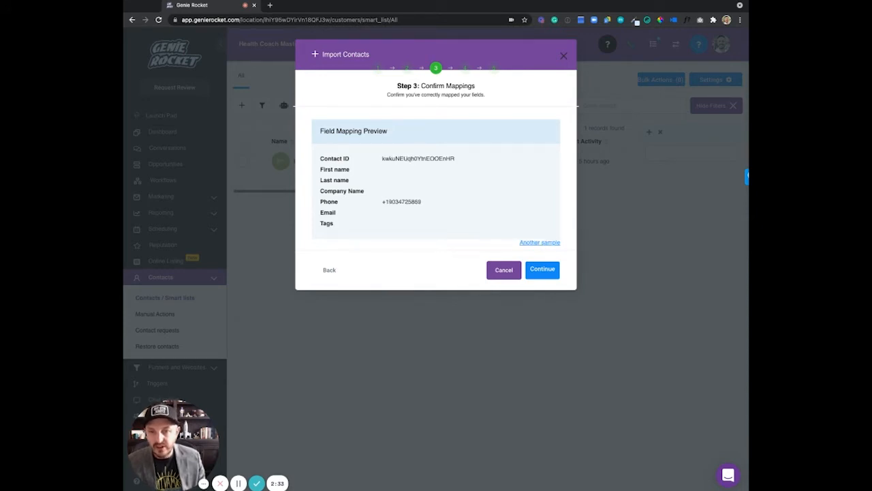
left_click(542, 243)
left_click(545, 245)
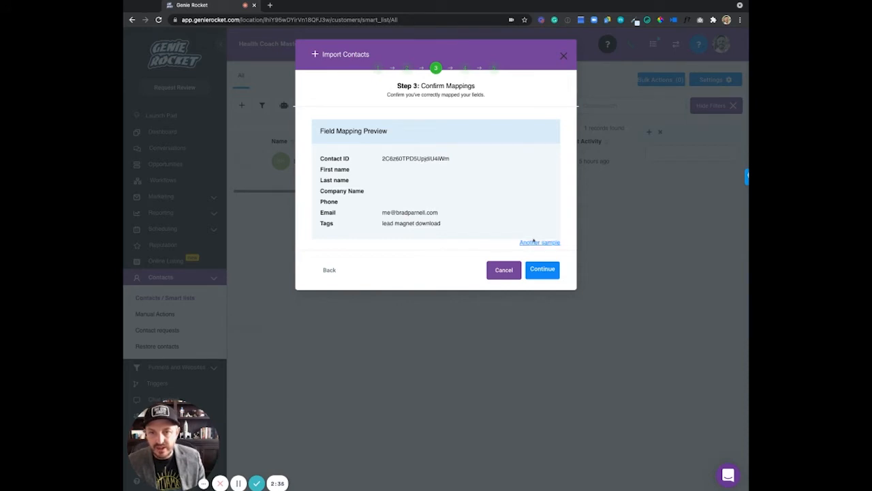
left_click(546, 245)
left_click(546, 245)
left_click(547, 245)
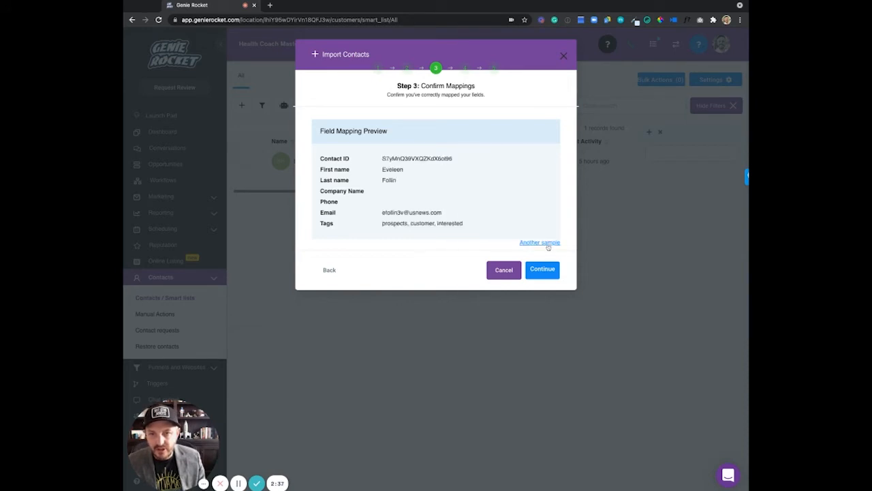
double_click(548, 246)
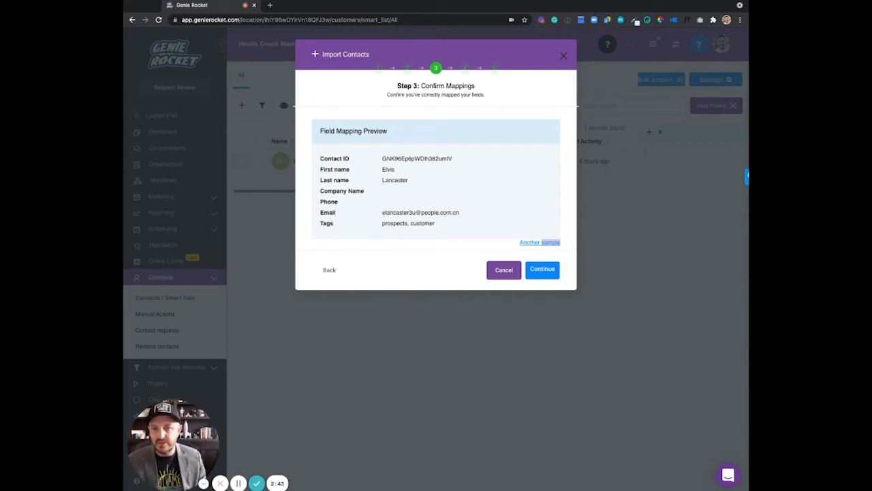
left_click(391, 199)
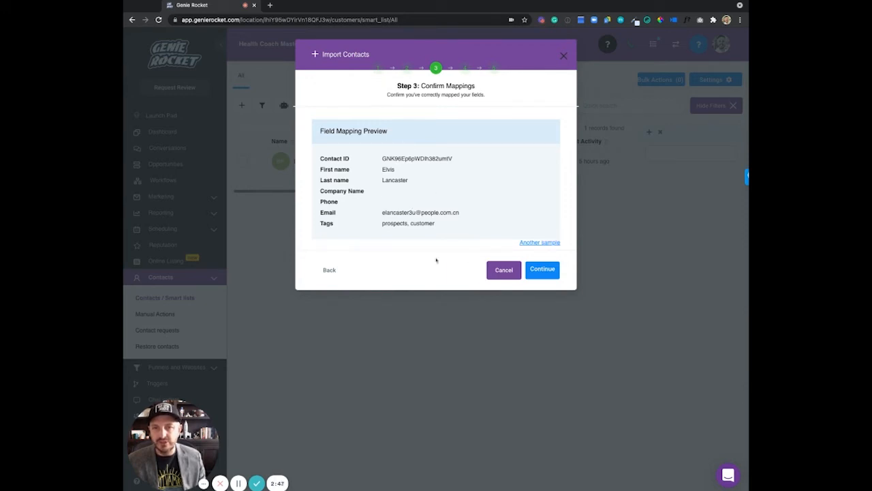
Accept the mappings and choose to update existing contacts with the document's data only for fields that are empty
left_click(542, 270)
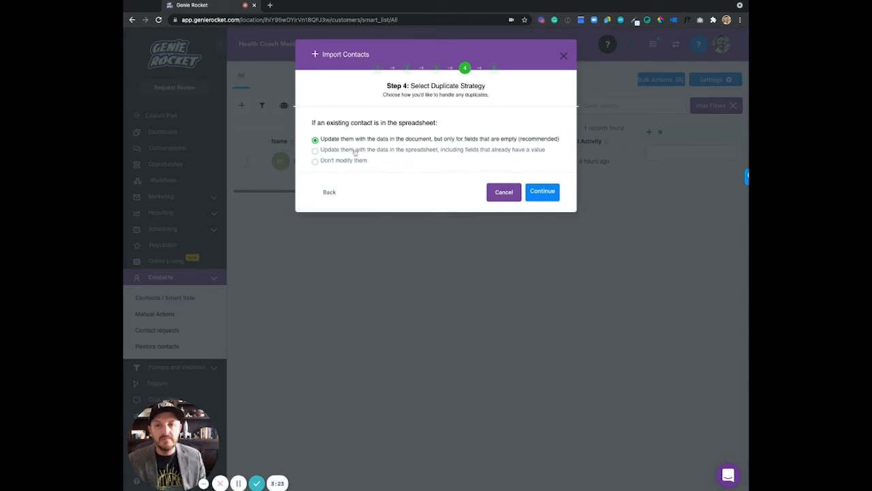
left_click(408, 150)
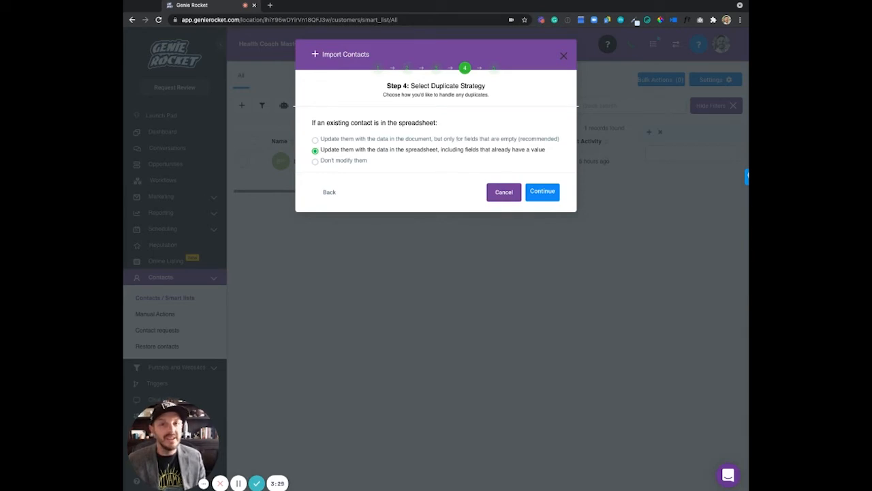
left_click(344, 162)
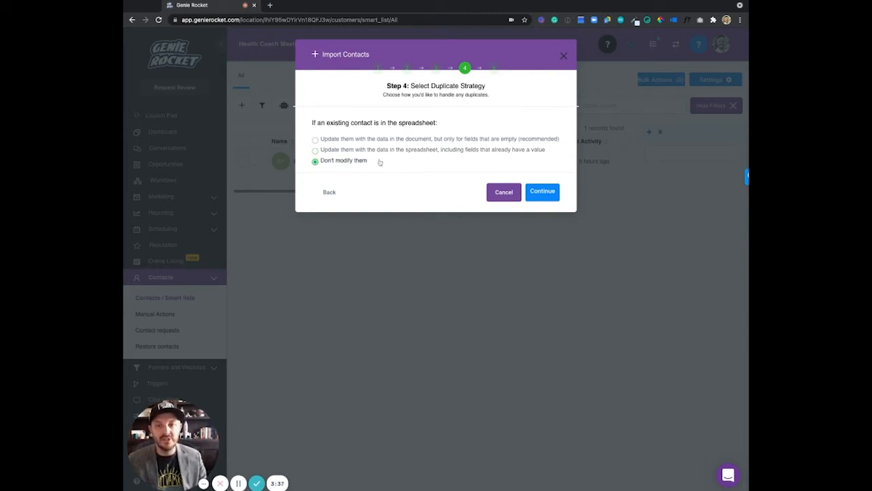
left_click(347, 140)
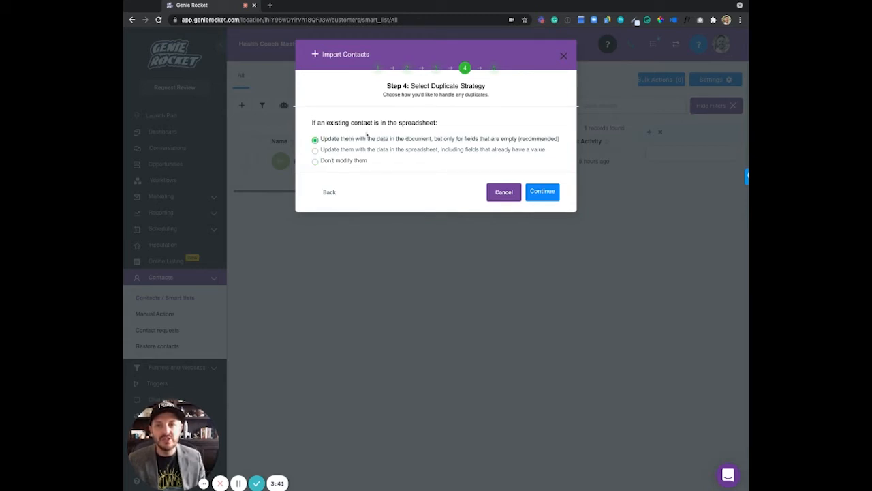
left_click(544, 192)
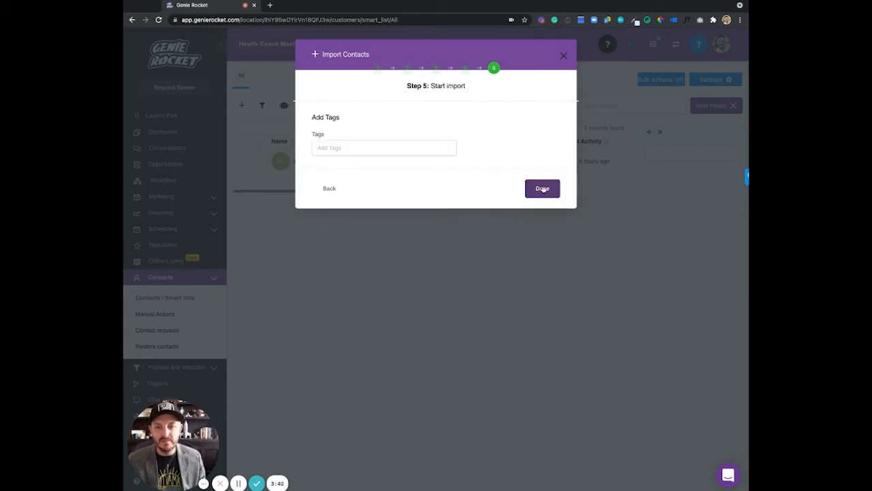
Add the new tag "coaches" to all imported contacts and start the import
left_click(354, 150)
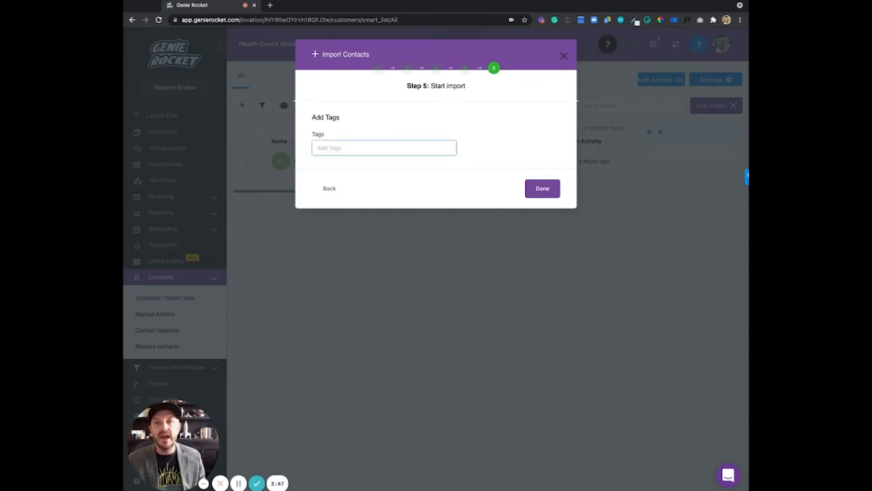
type("c")
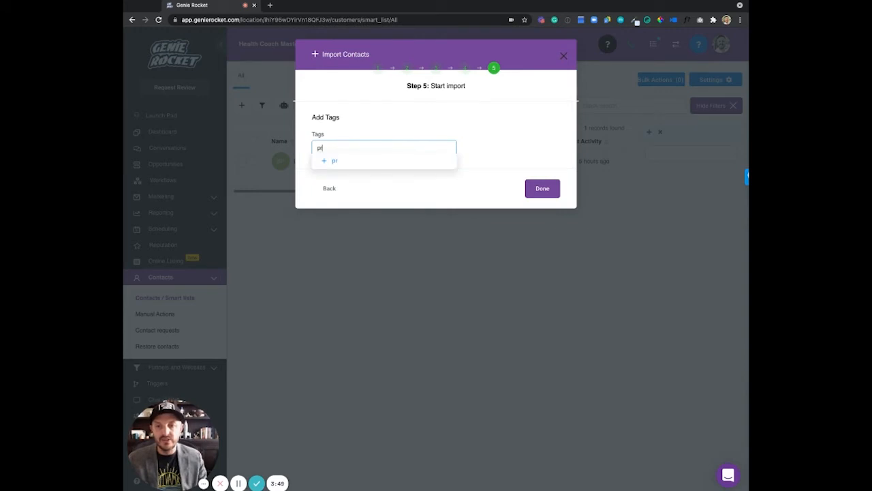
type("occh")
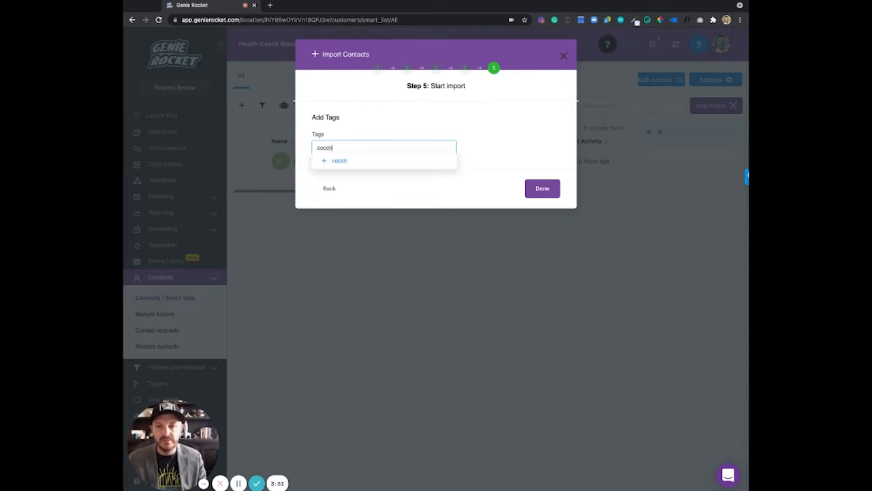
key("BackSpace")
key("BackSpace")
key("BackSpace")
type("aches")
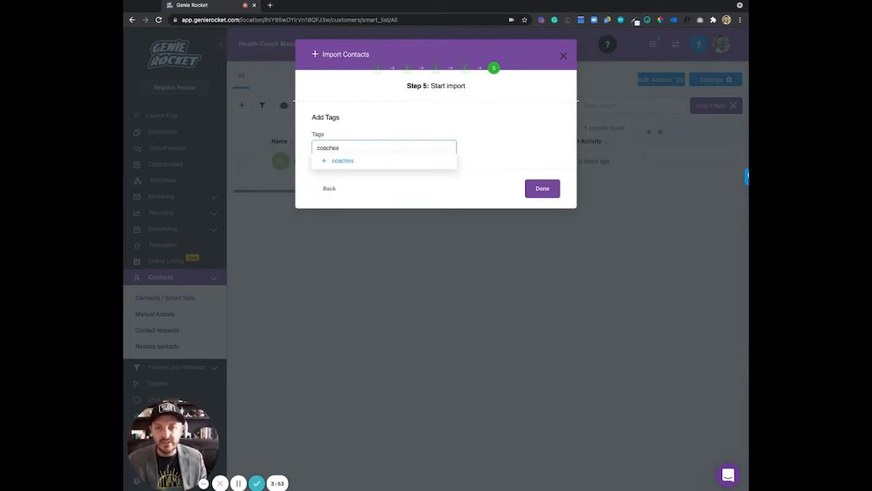
left_click(339, 161)
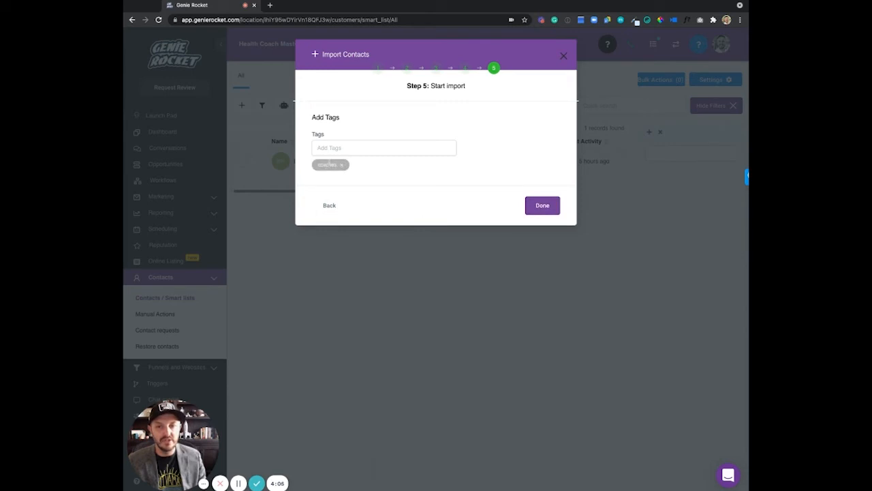
left_click(544, 207)
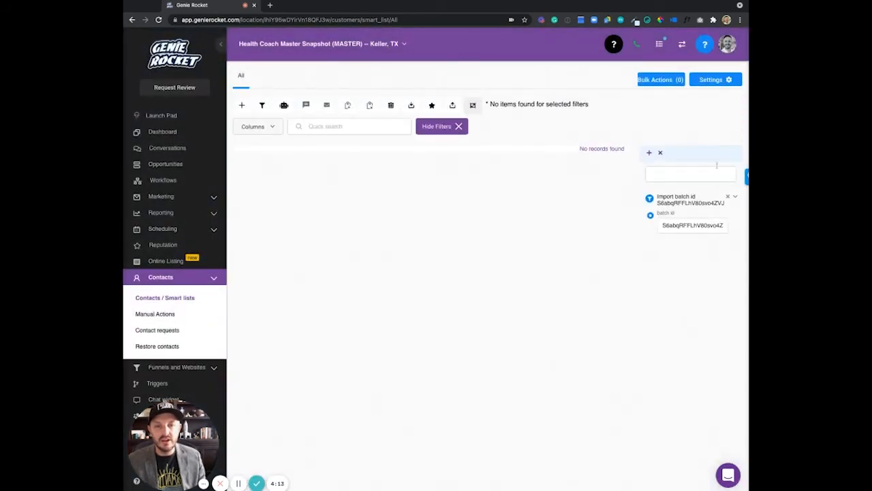
Reload the contact list without the import filter and open the existing contact's record to check its tags and workflows
left_click(442, 127)
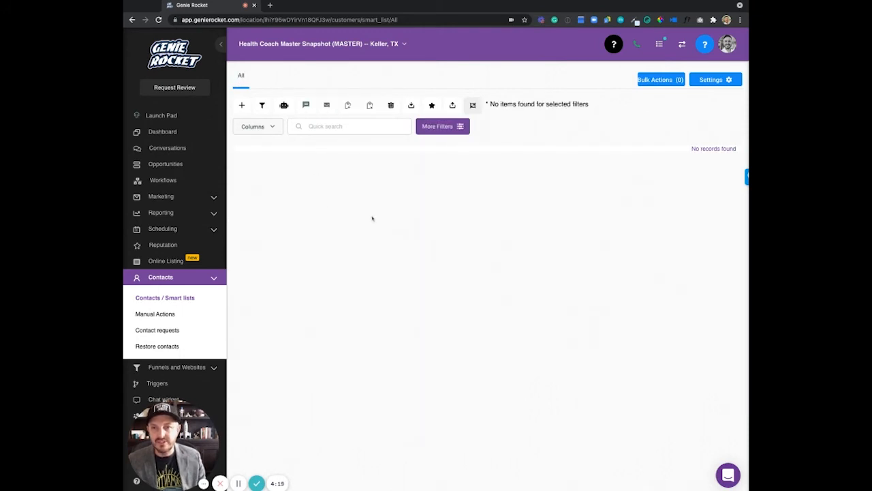
key("super+r")
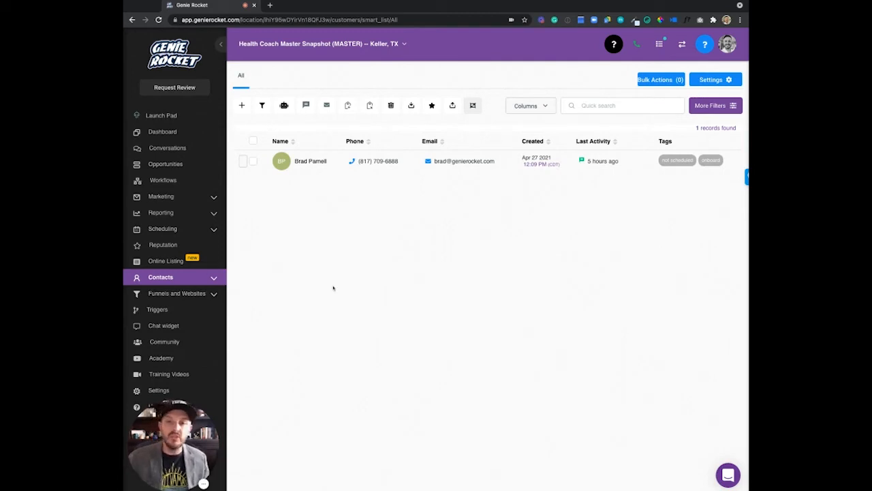
left_click(308, 164)
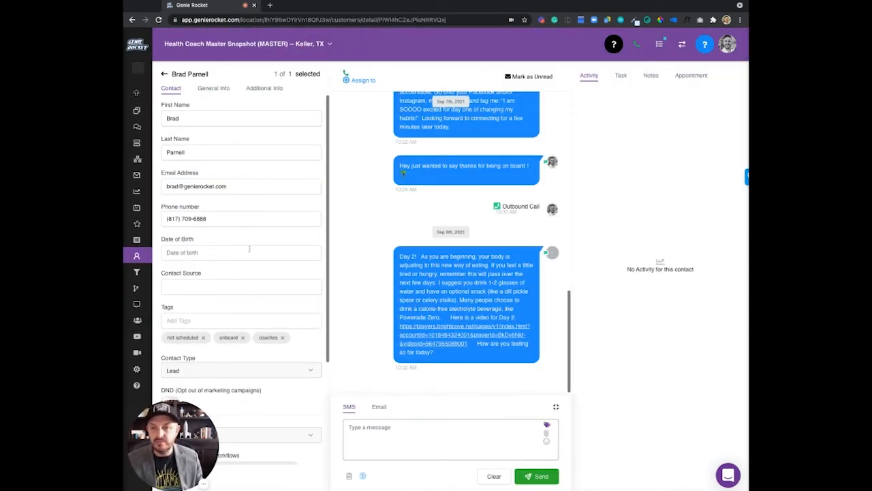
scroll(241, 232, "down", 3)
scroll(238, 248, "down", 1)
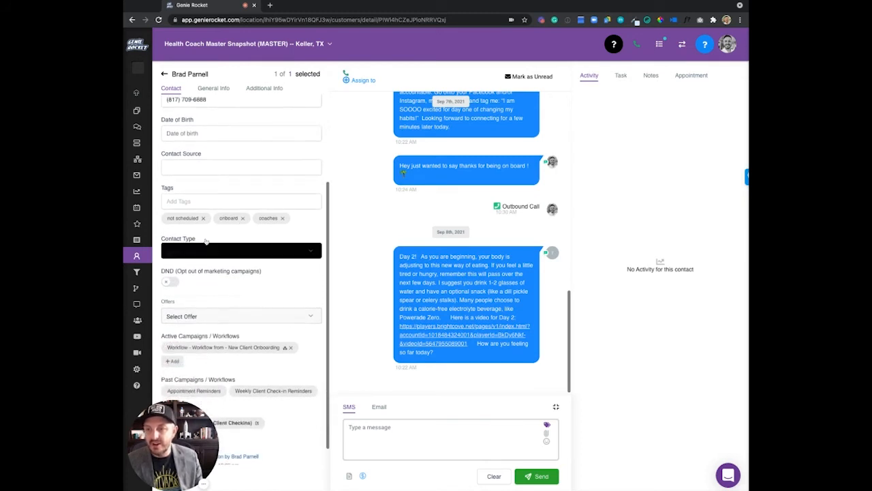
Return from the contact record to the contact list and clear all filters so every contact is listed
scroll(200, 208, "up", 4)
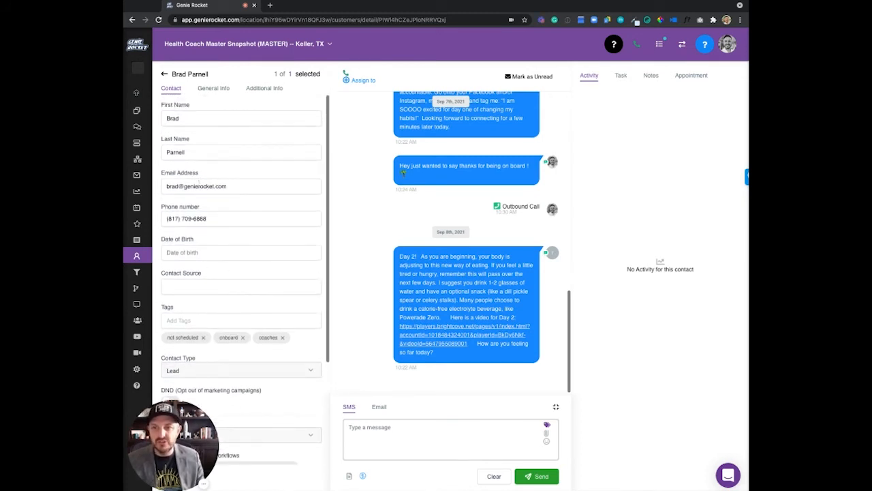
left_click(165, 74)
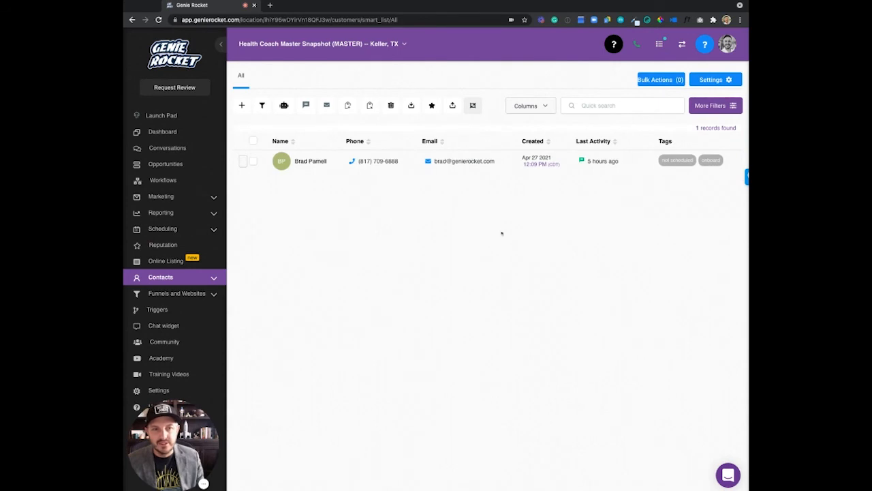
left_click(718, 109)
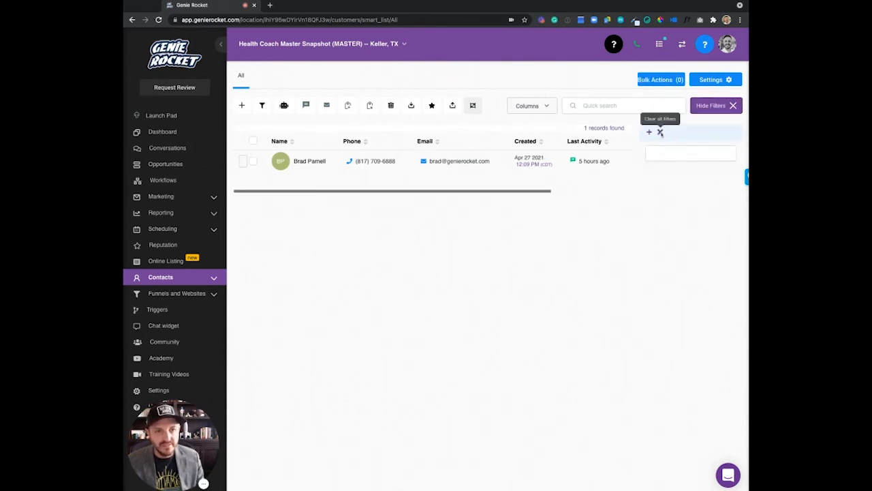
left_click(660, 132)
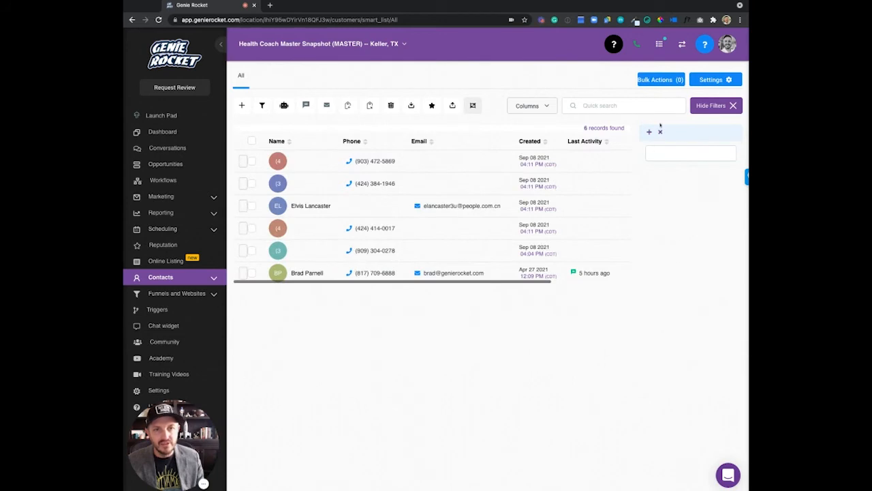
left_click(711, 105)
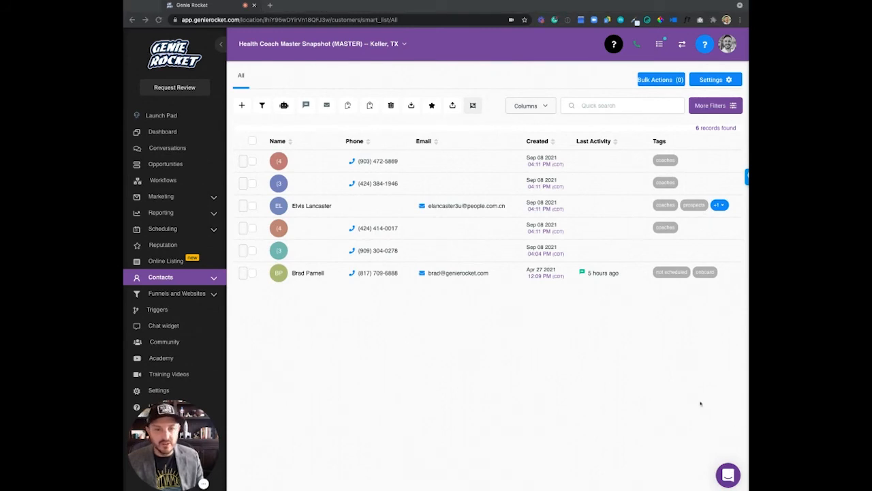
Select the contact without a tag and check which campaigns and workflows it can be added to, without adding it
left_click(245, 250)
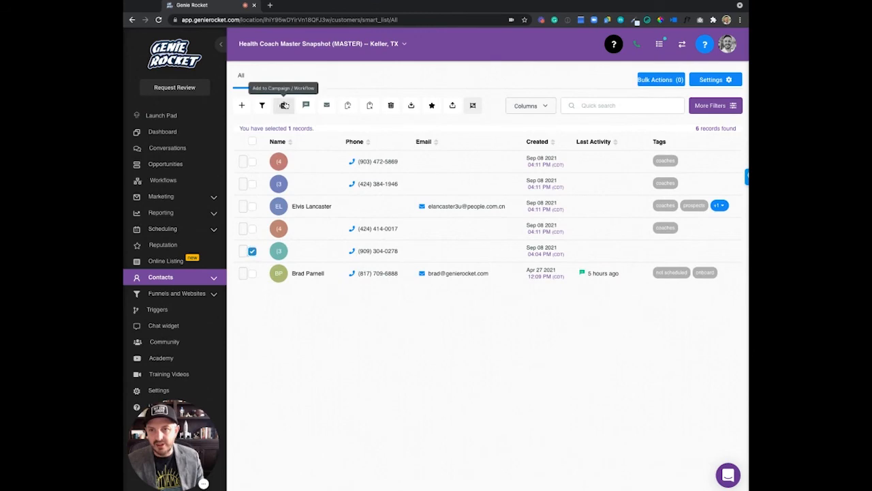
left_click(284, 105)
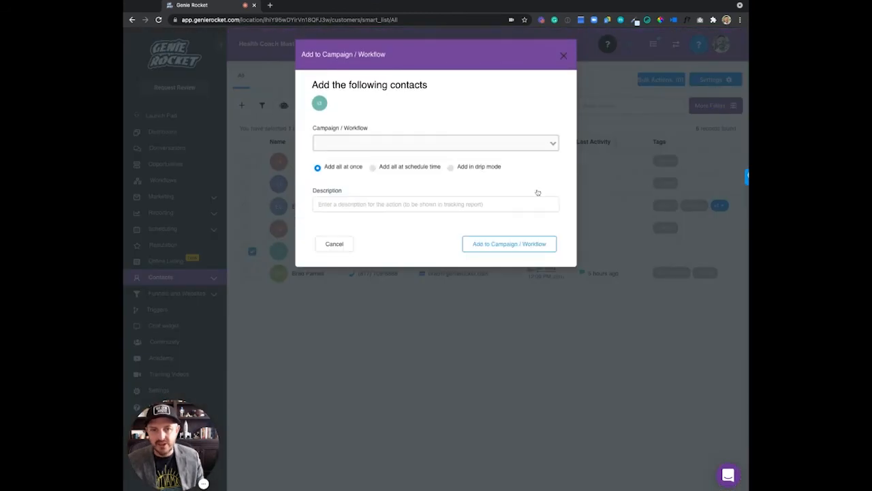
left_click(398, 142)
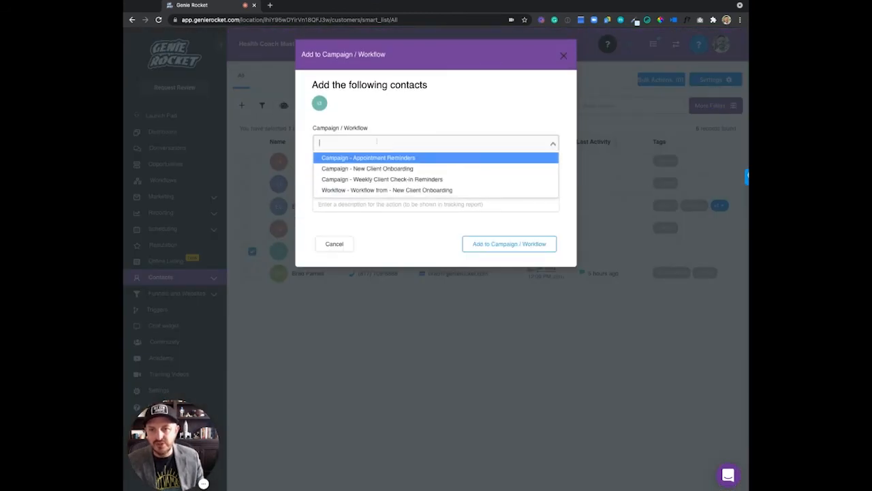
left_click(339, 243)
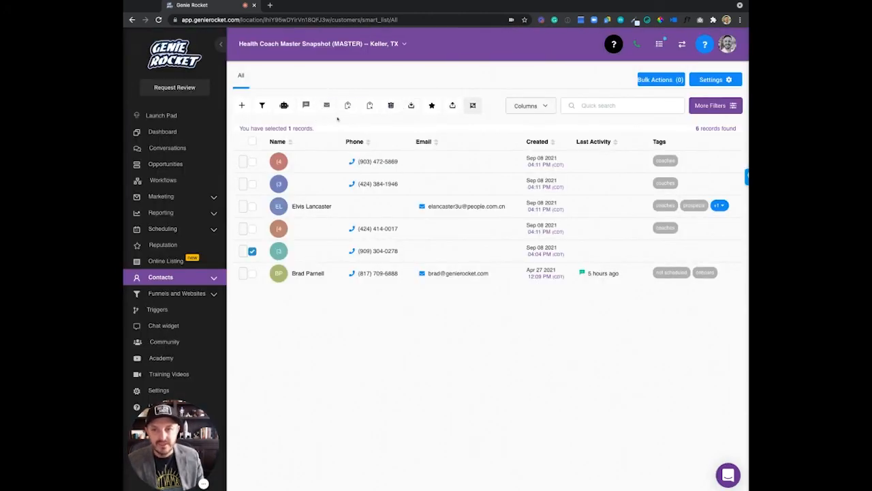
Add the existing tag "onboard" to the selected contact
left_click(349, 106)
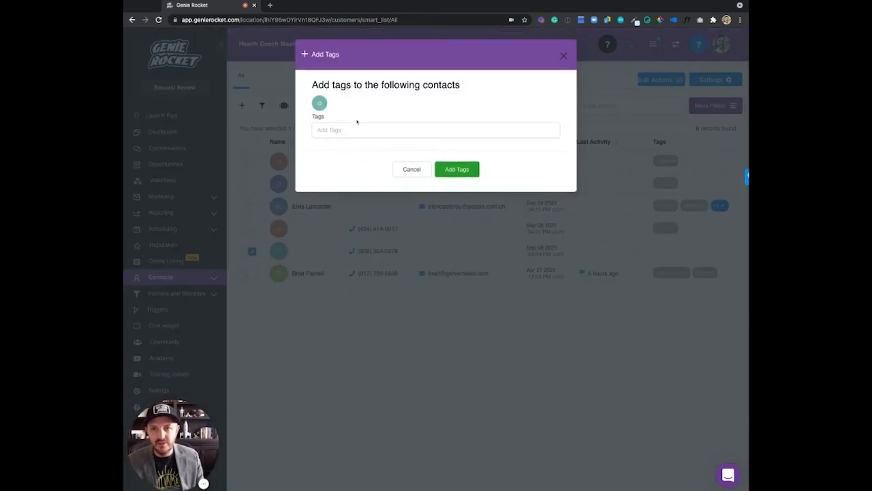
left_click(357, 126)
type("onb")
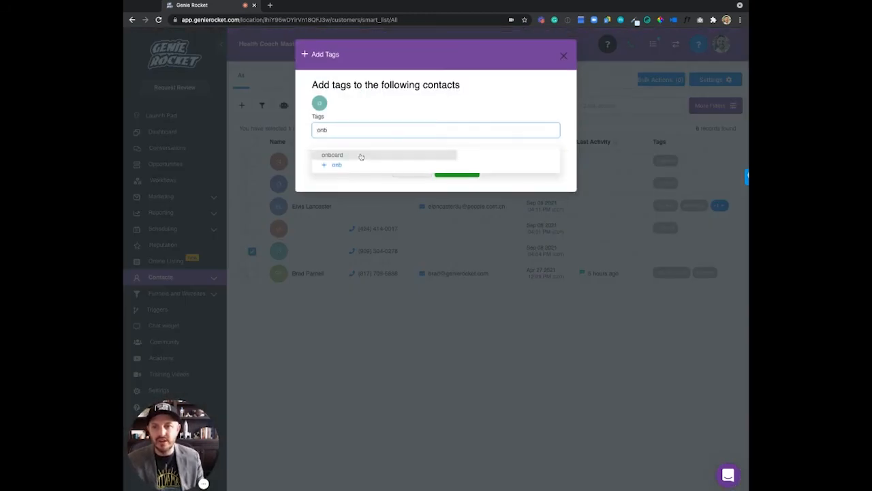
left_click(360, 155)
left_click(456, 185)
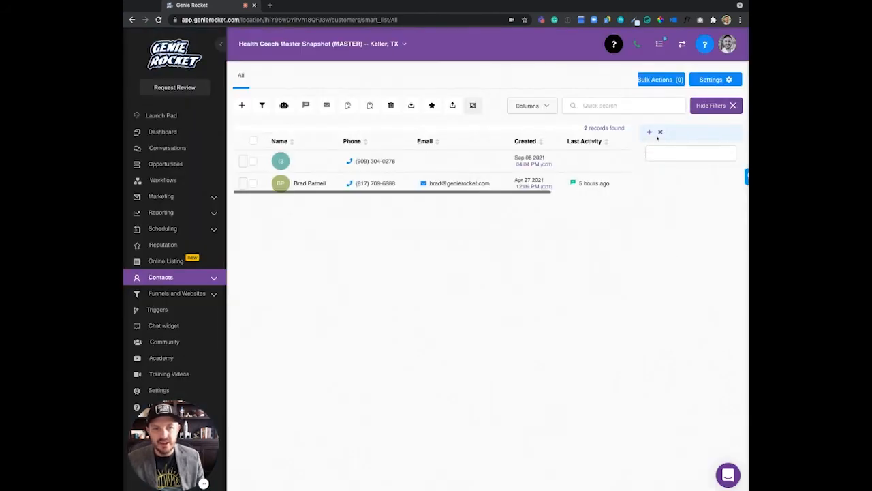
Clear the contact list's filters again, hide the filter options and show all contacts
left_click(660, 132)
left_click(713, 106)
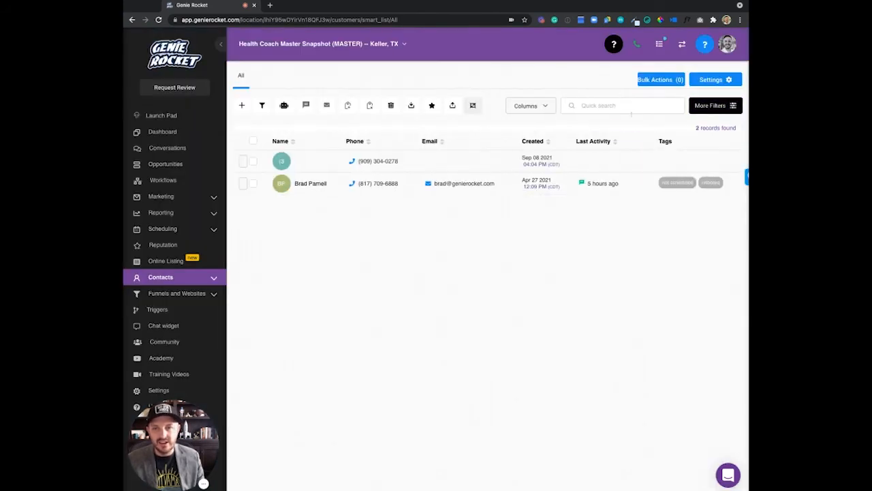
left_click(239, 76)
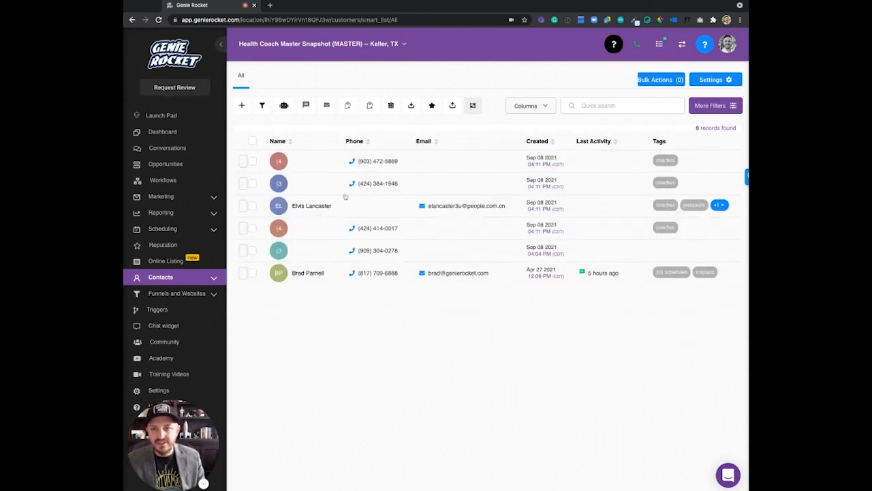
Check the newly tagged contact's conversation for the onboarding workflow message and its delivery status, and return to the contact list
left_click(168, 147)
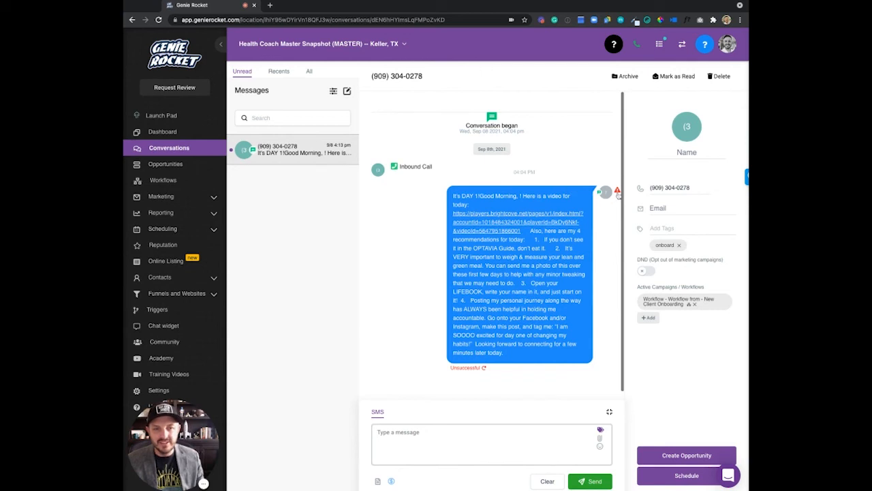
mouse_move(618, 192)
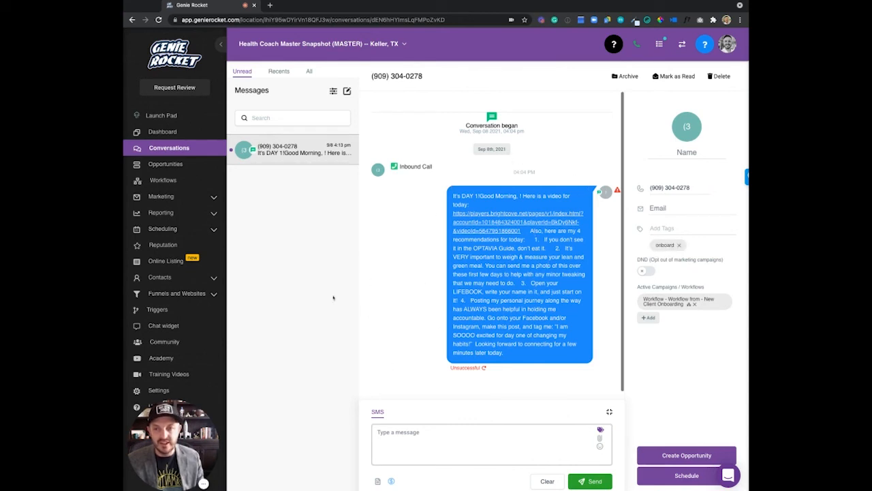
left_click(160, 277)
left_click(160, 297)
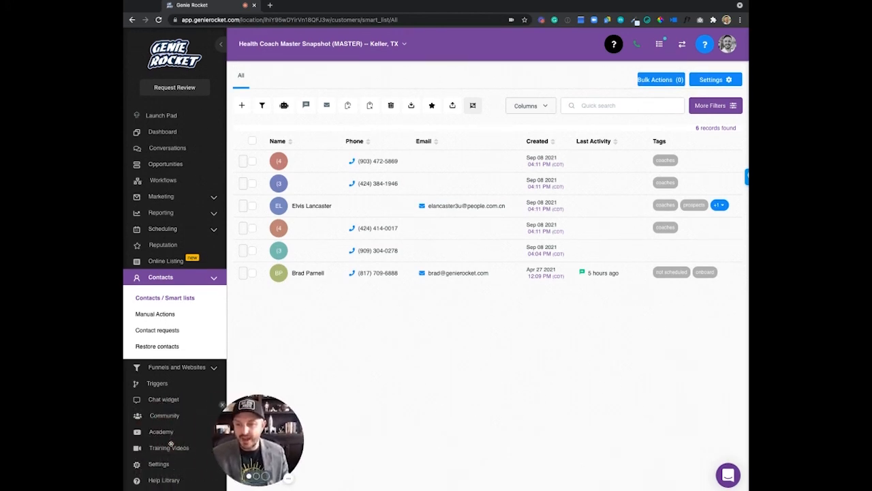
Look through the custom fields in the account settings and check which field types are available for a new one, without adding any
left_click(158, 464)
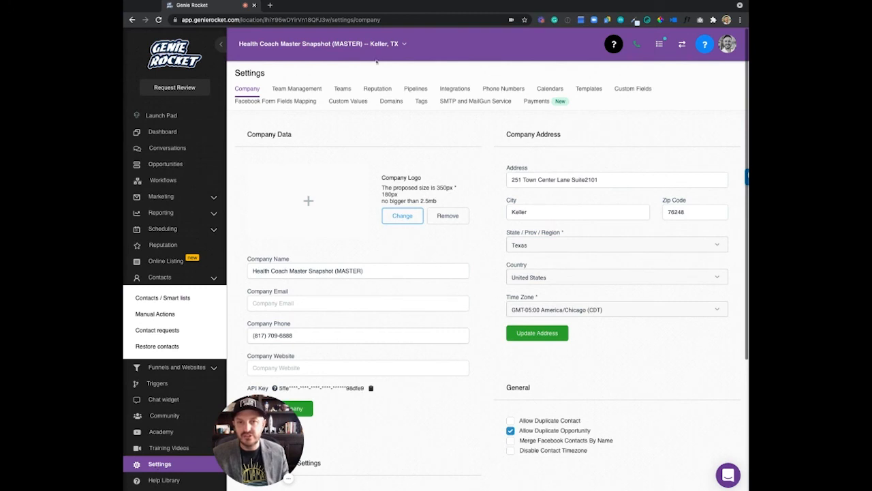
left_click(637, 93)
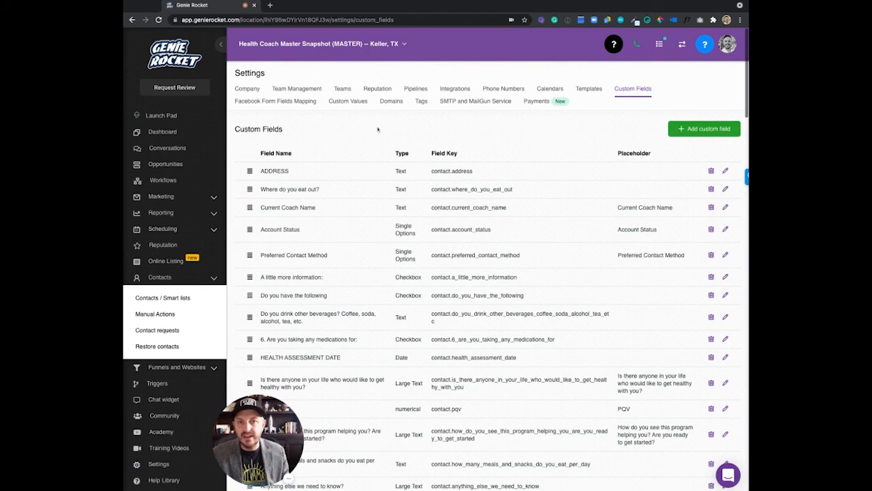
scroll(452, 203, "down", 6)
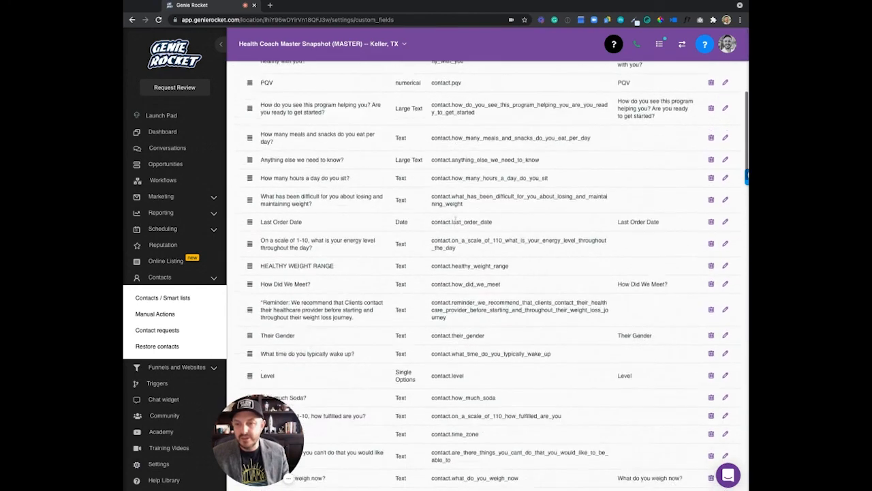
scroll(717, 63, "up", 10)
left_click(712, 128)
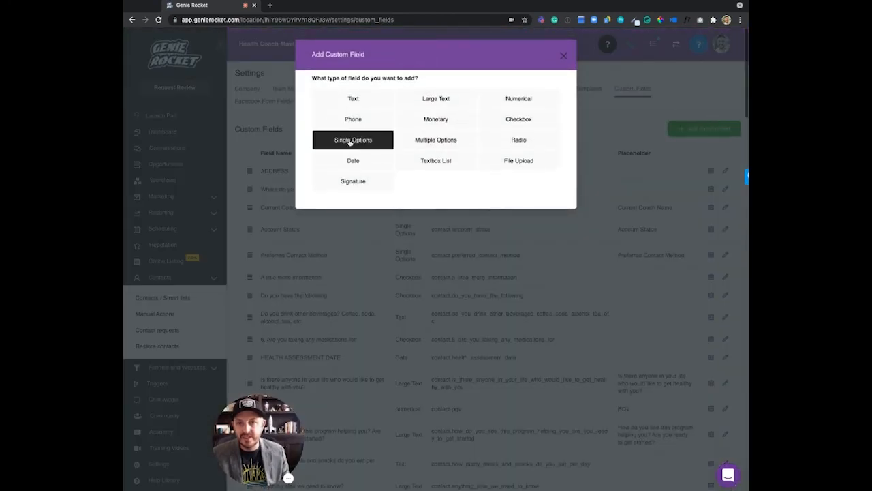
left_click(563, 56)
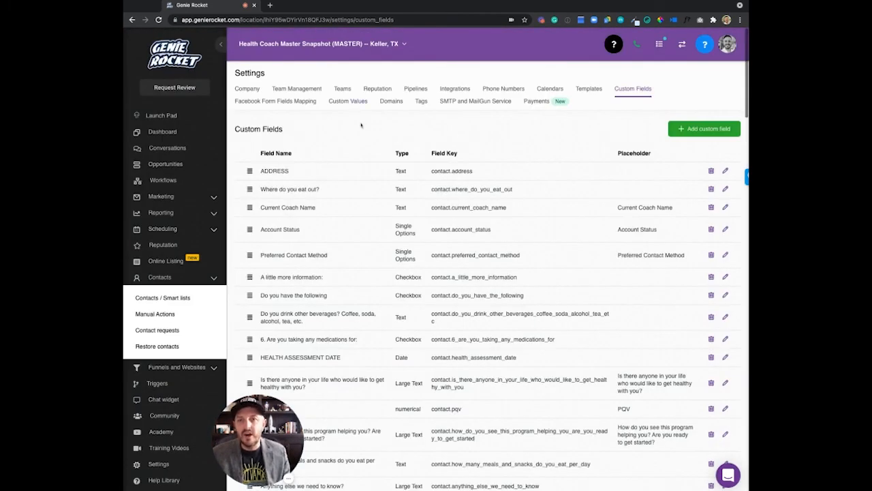
View the list of custom values in the settings and go back to the custom fields
left_click(348, 102)
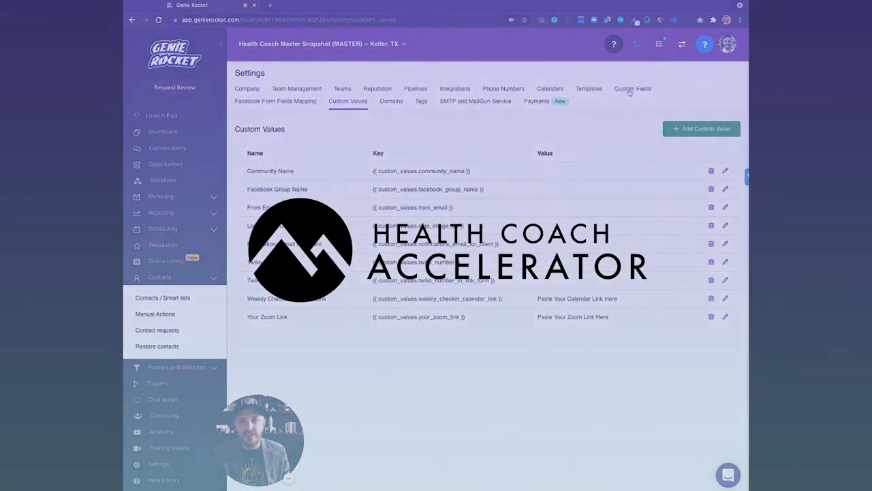
left_click(630, 90)
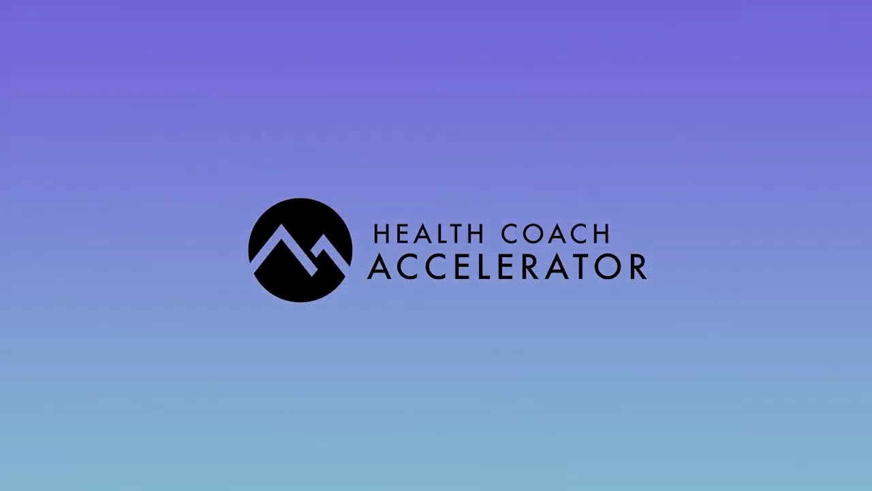